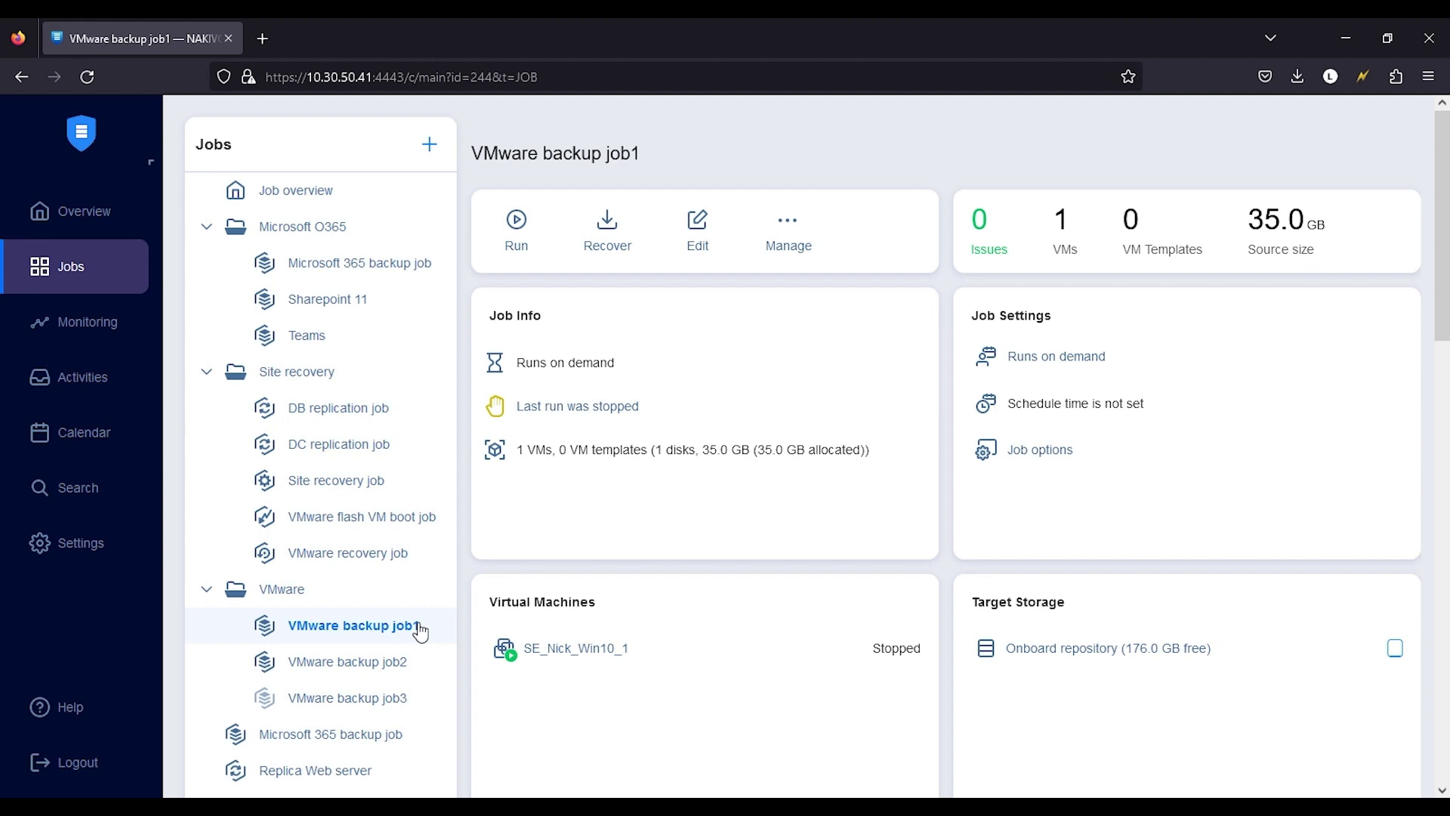
Open job1's Options step and scroll to Data Transfer to view its Automatic transporter setting
left_click(695, 238)
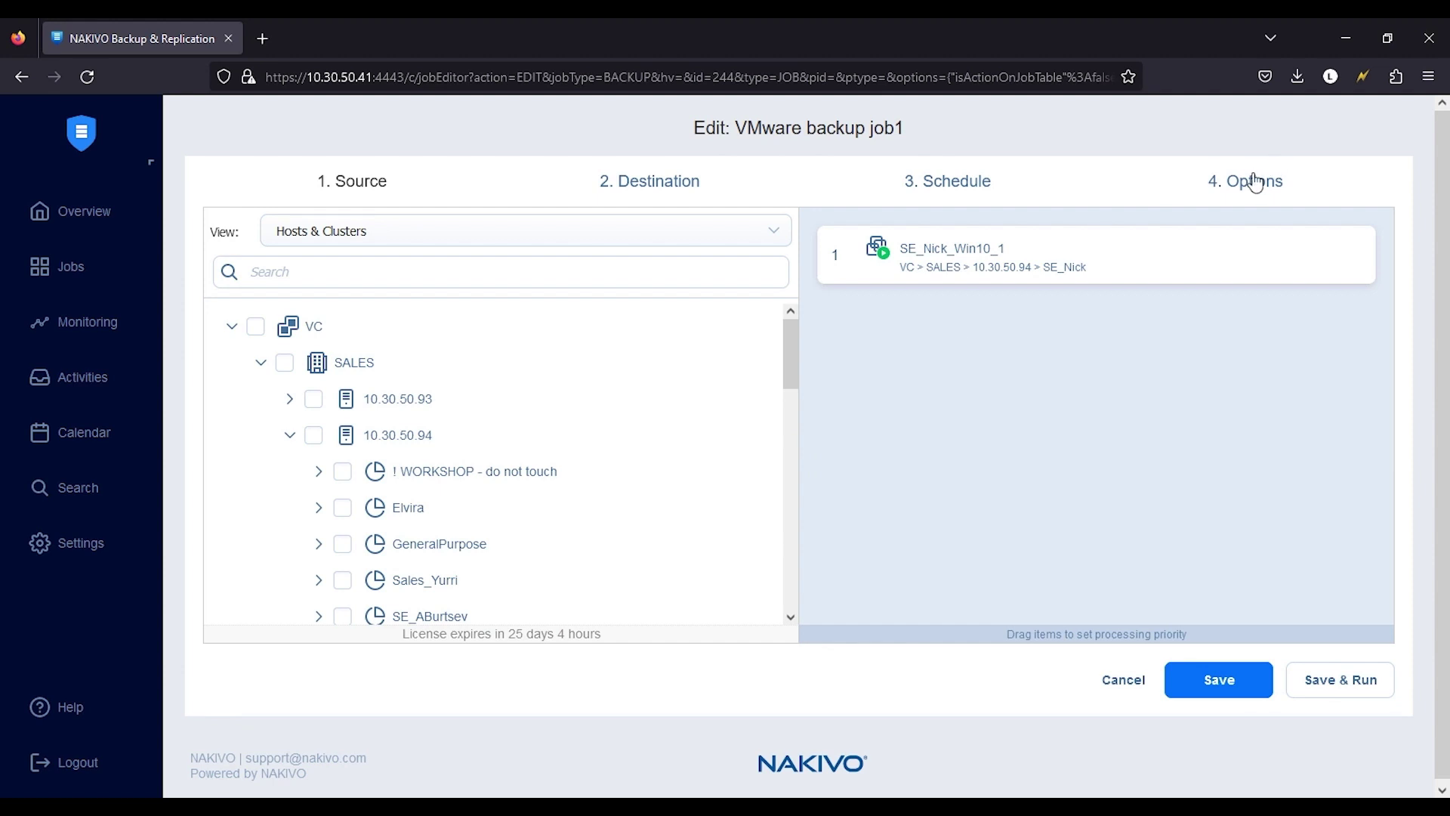
left_click(1254, 182)
scroll(737, 566, "down", 5)
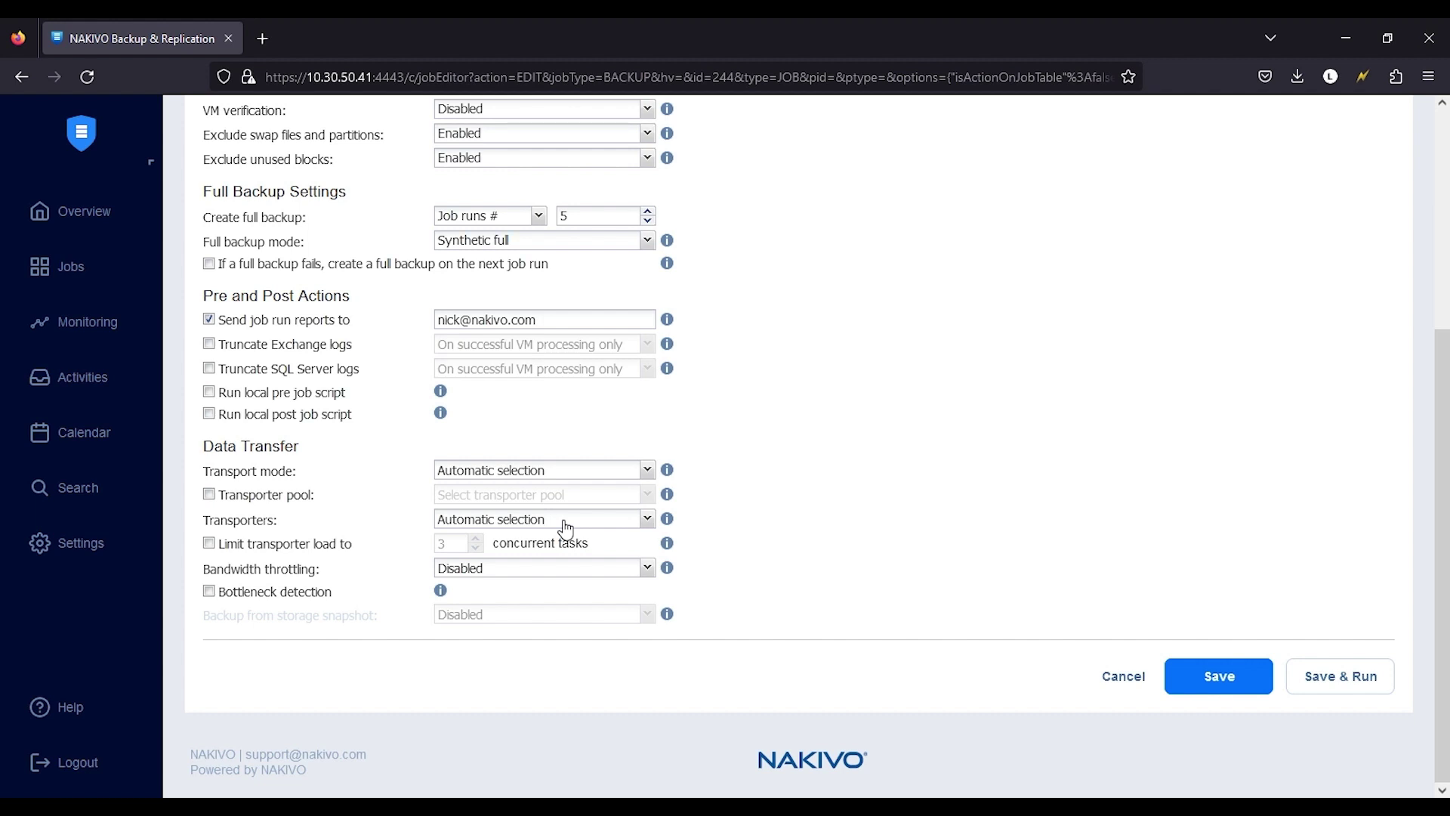
Cancel job1's edit and confirm discarding the unsaved changes
left_click(1122, 676)
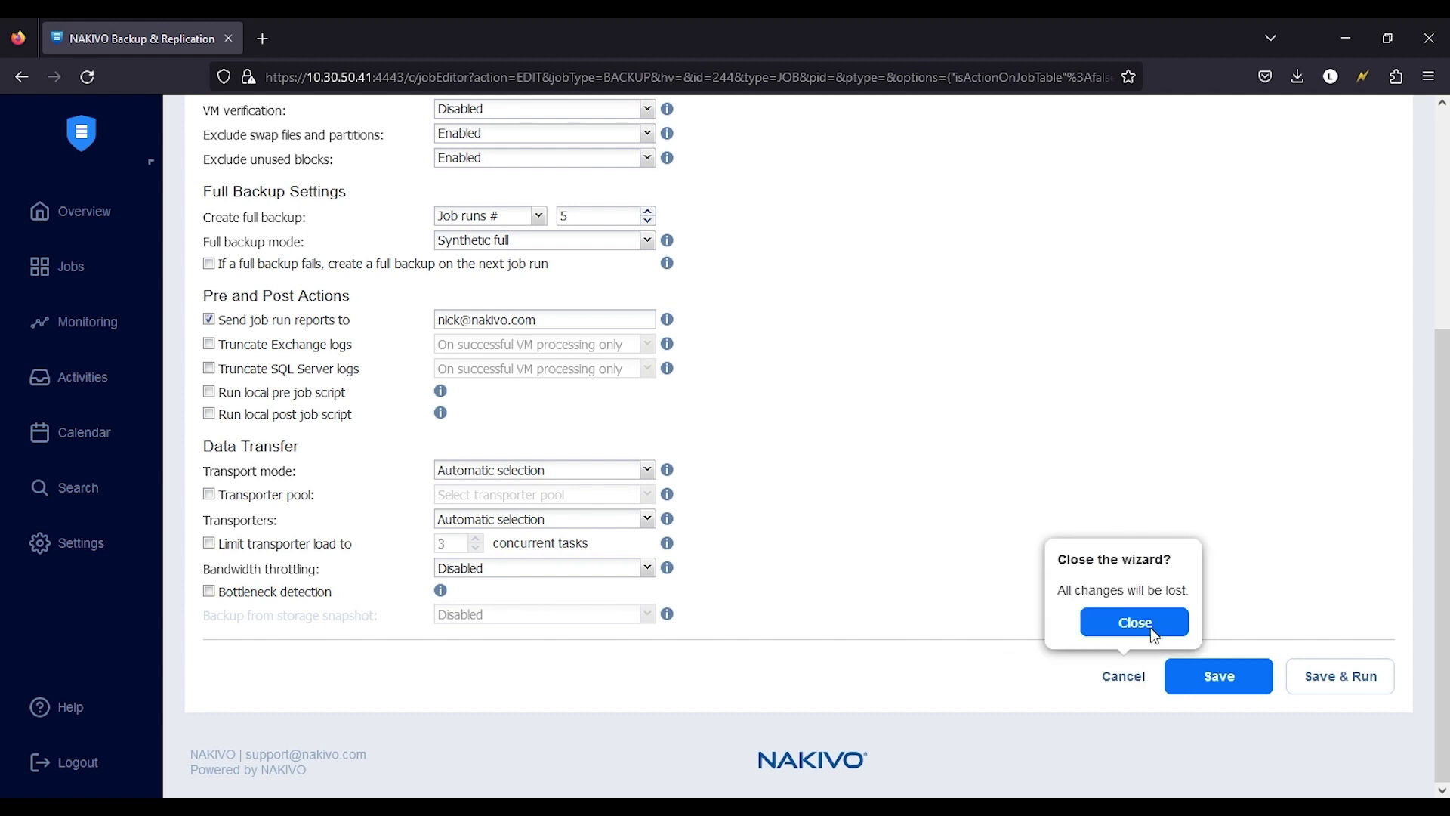
left_click(1154, 631)
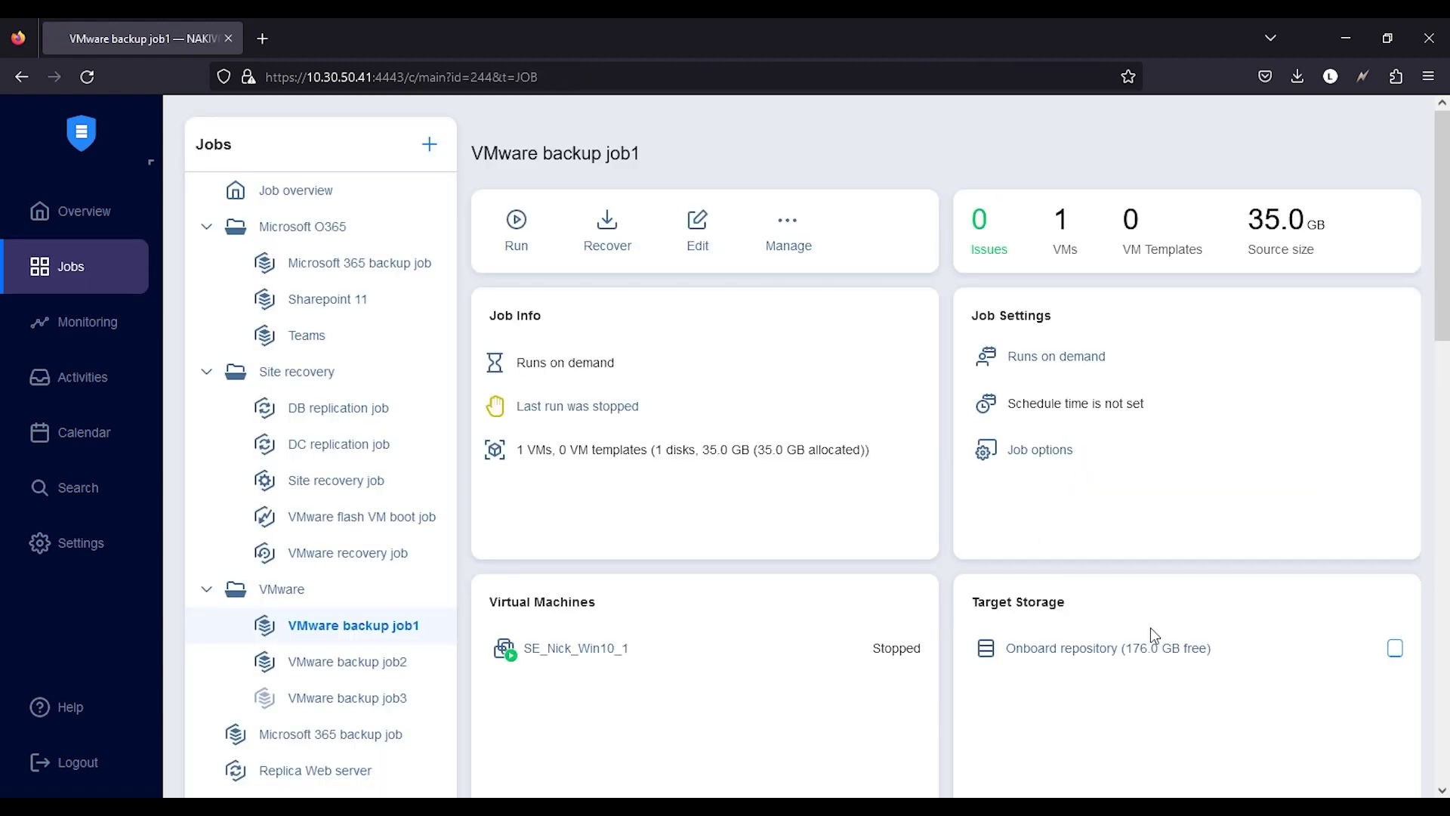
scroll(1150, 627, "down", 7)
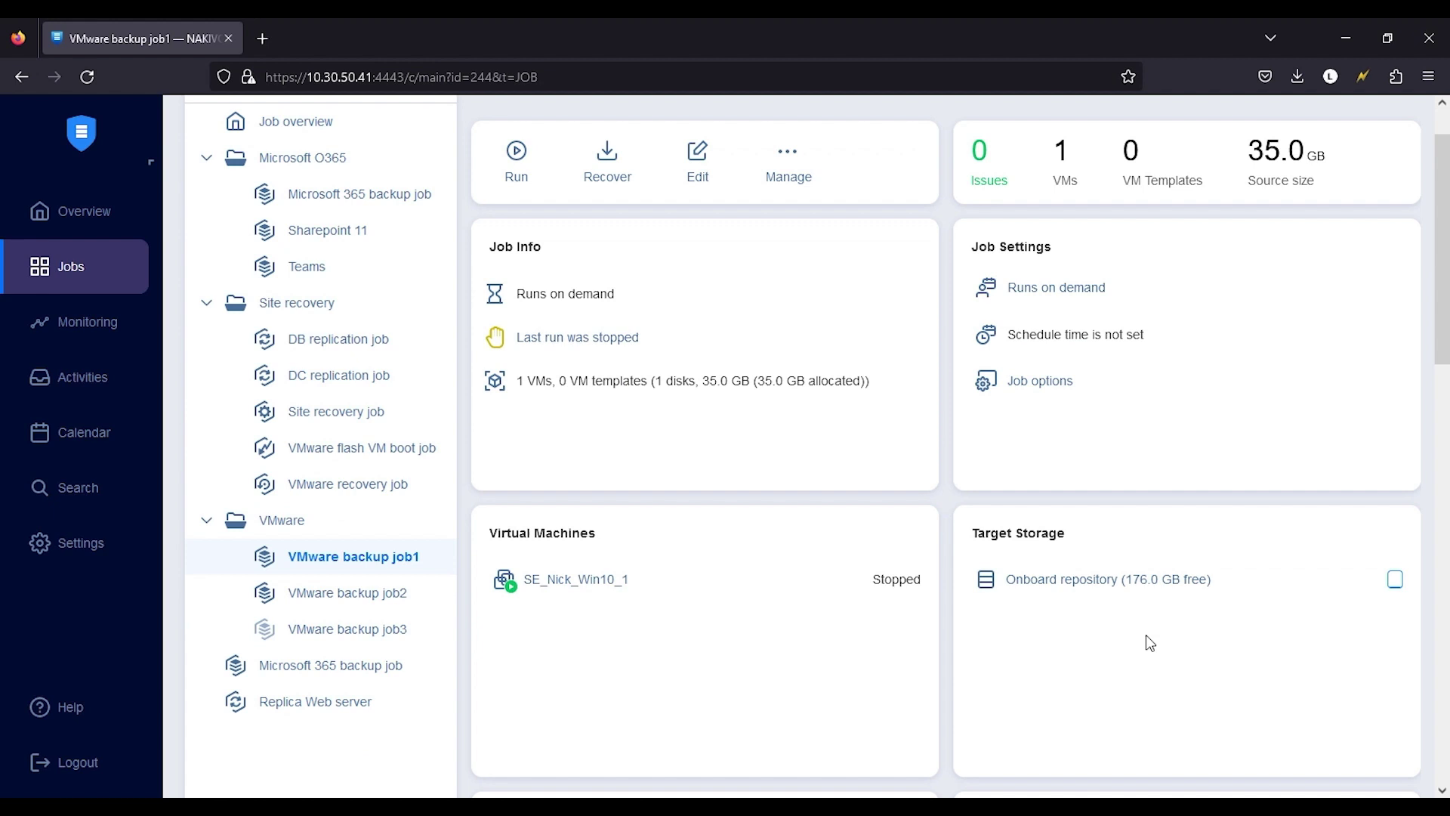
scroll(624, 619, "up", 5)
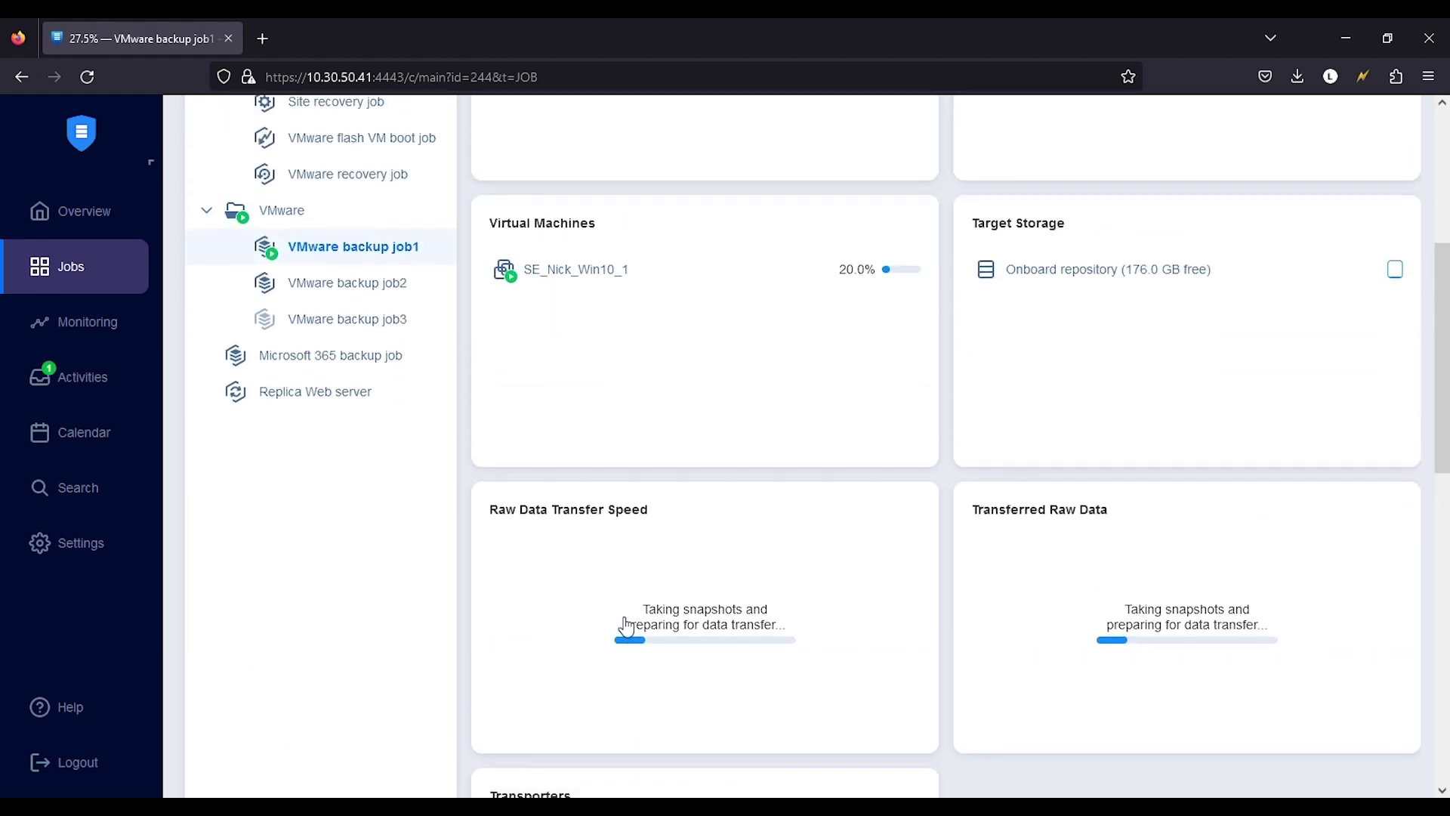
Open VMware backup job2 in the edit wizard from its context menu
left_click(403, 399)
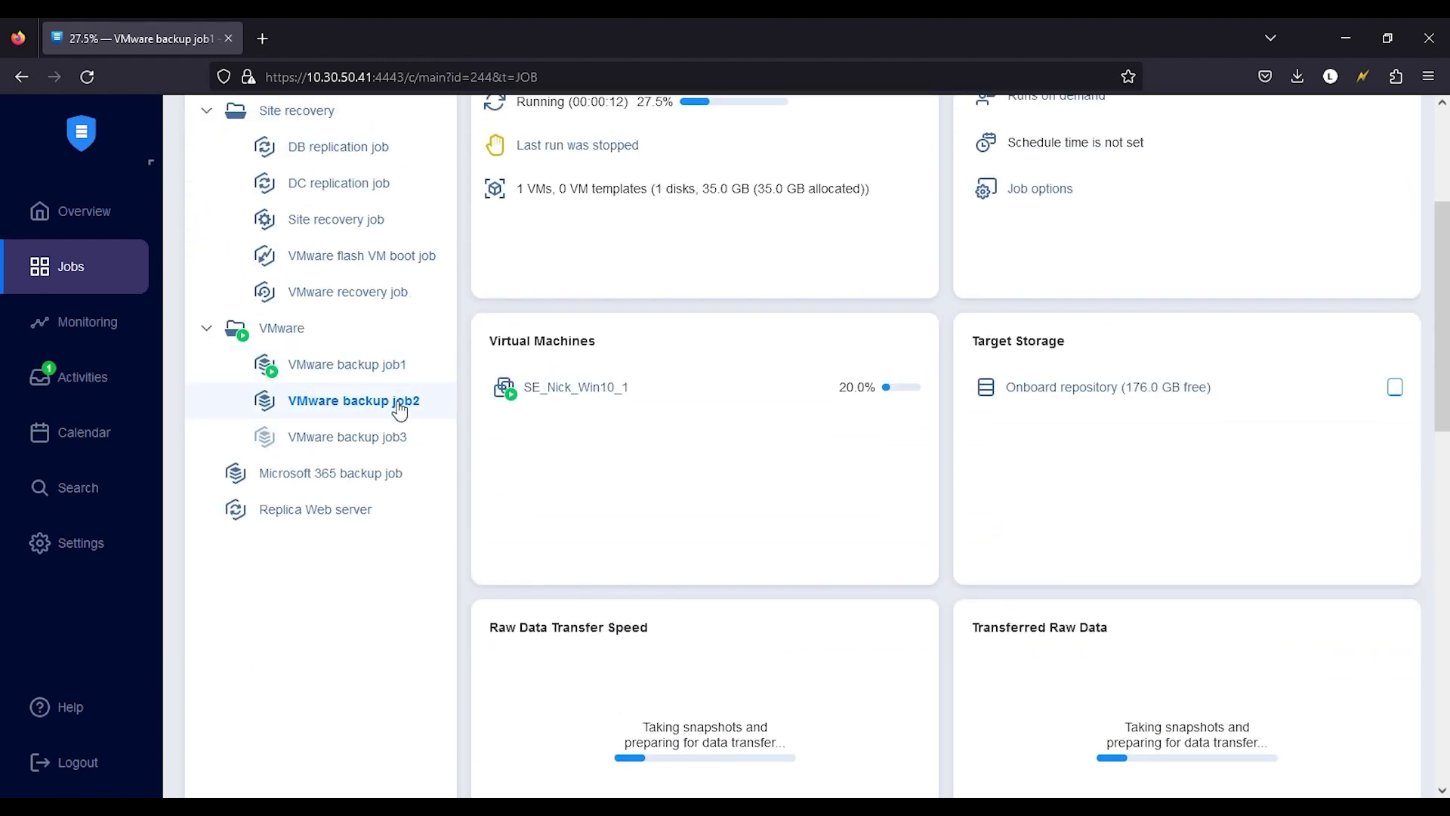
right_click(402, 407)
left_click(227, 497)
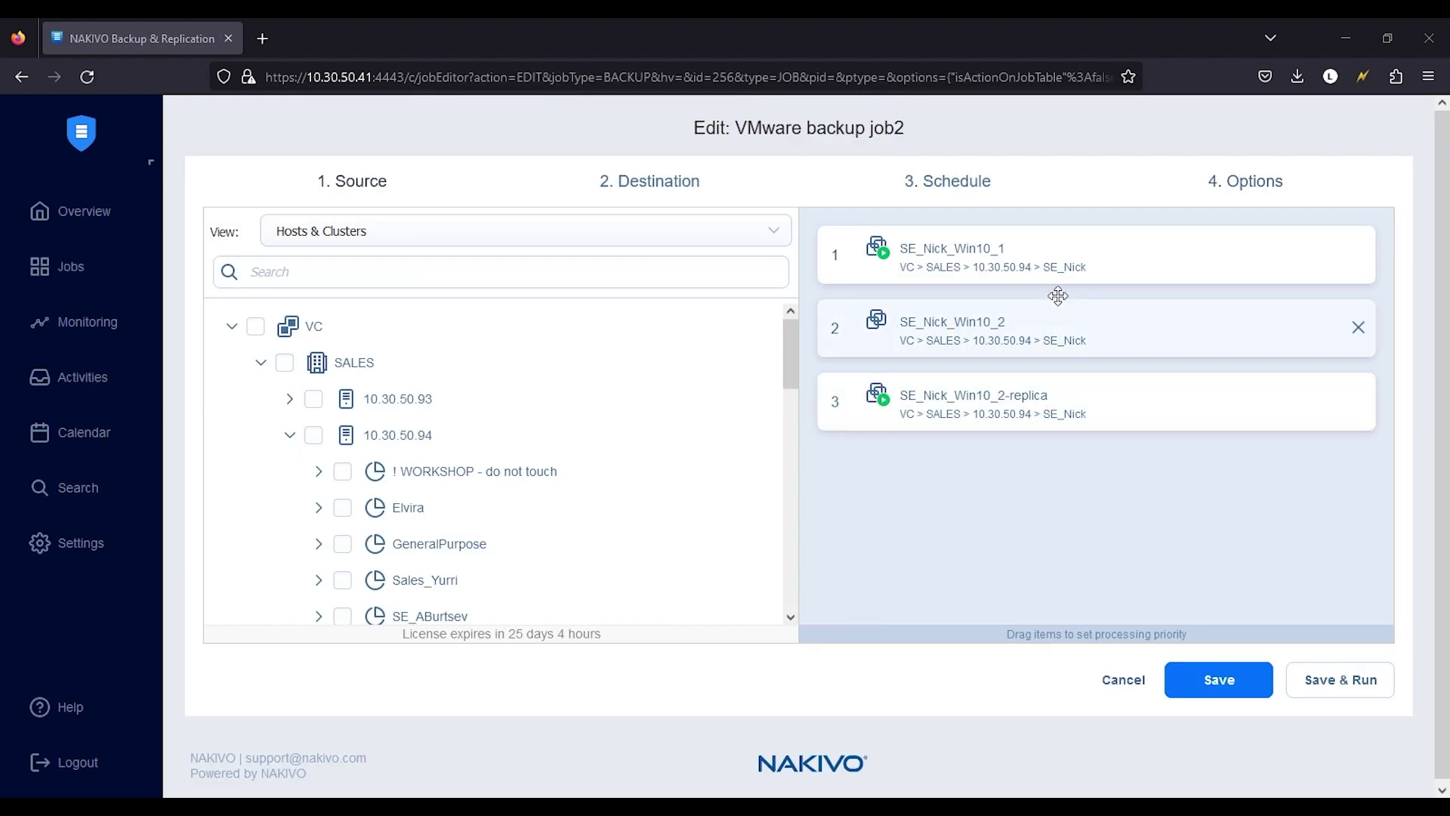
In job2's Data Transfer options, set Transporters to Manual - configured per host
left_click(1246, 185)
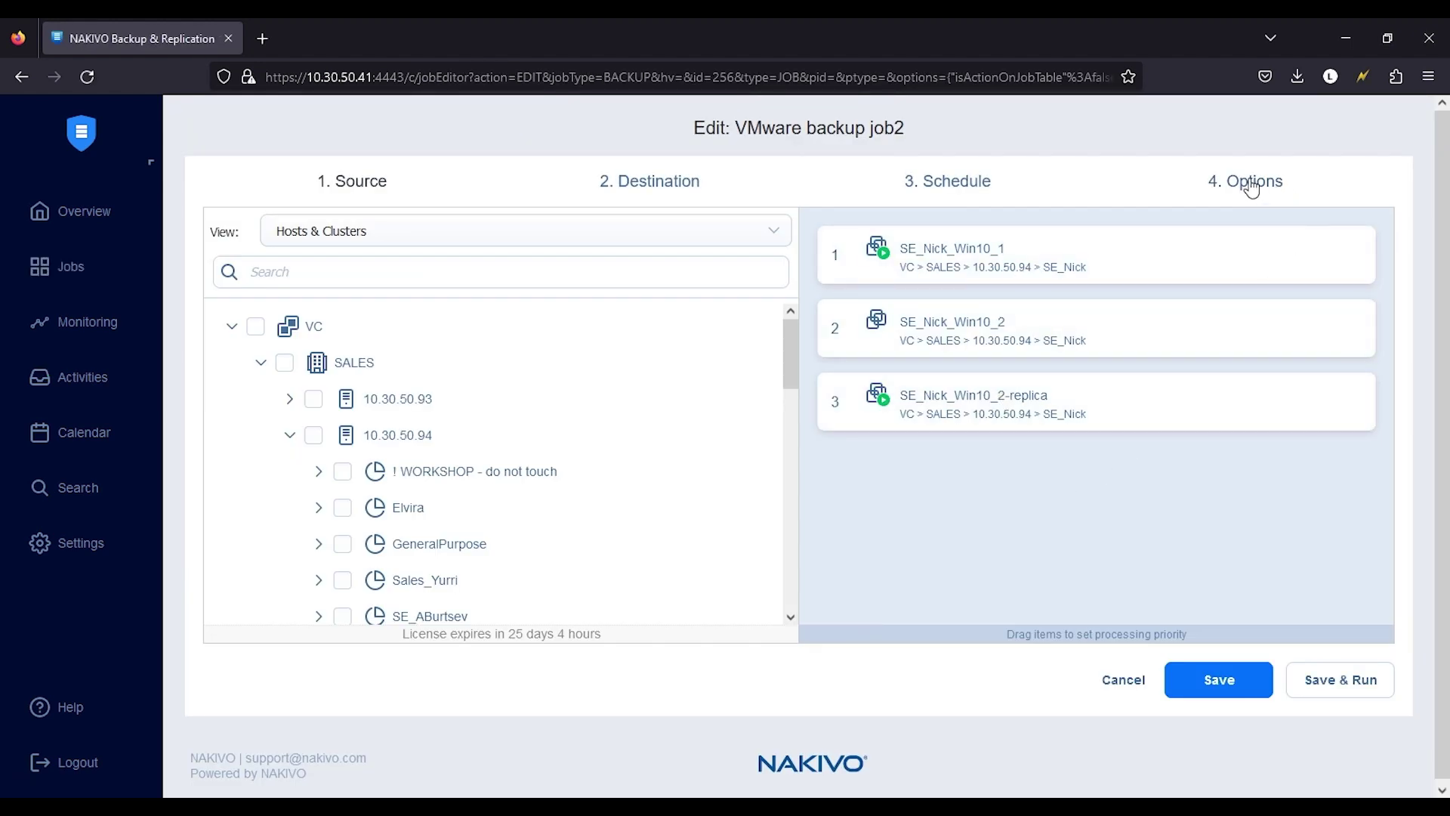
scroll(923, 473, "down", 5)
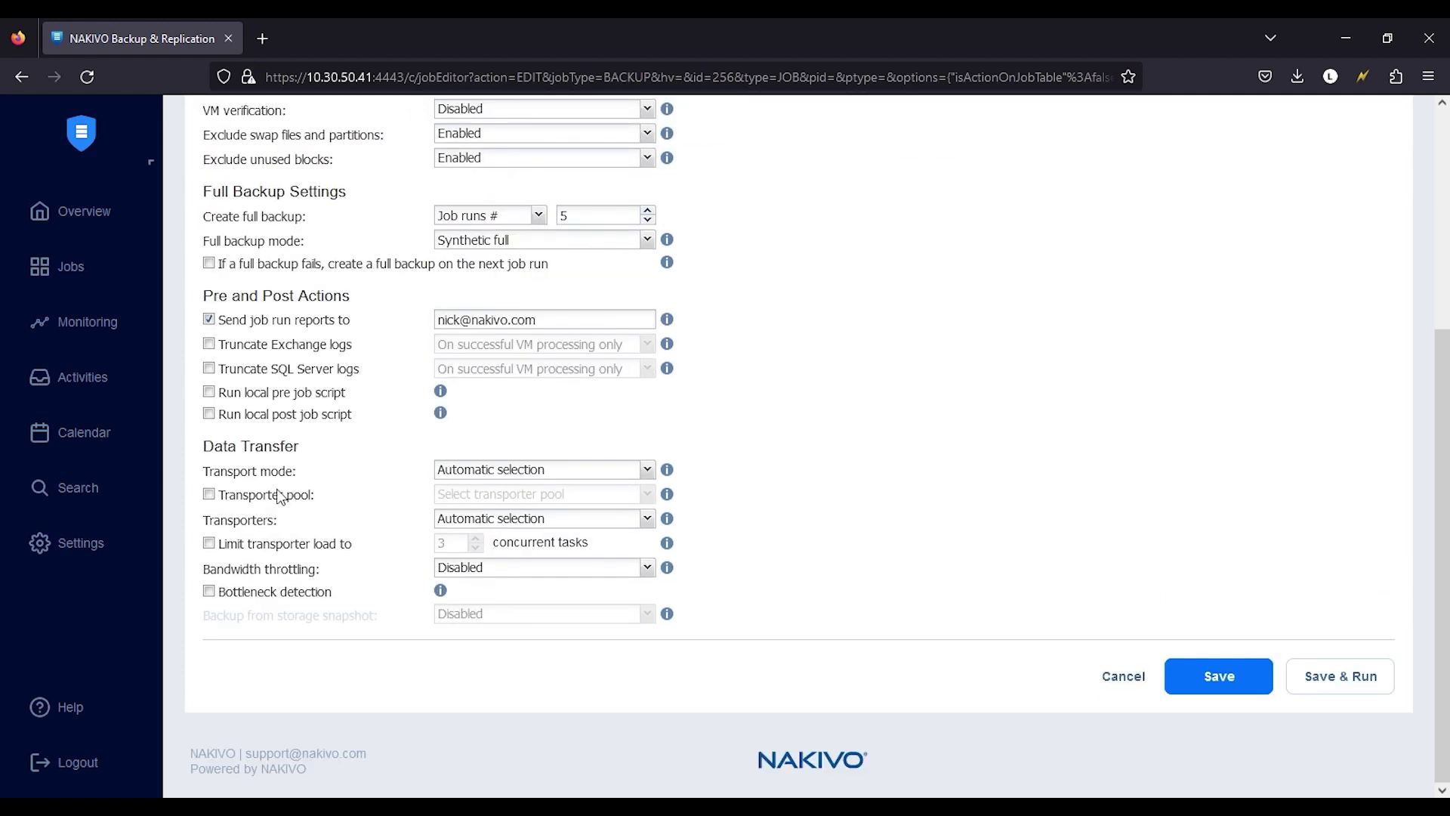
left_click(517, 530)
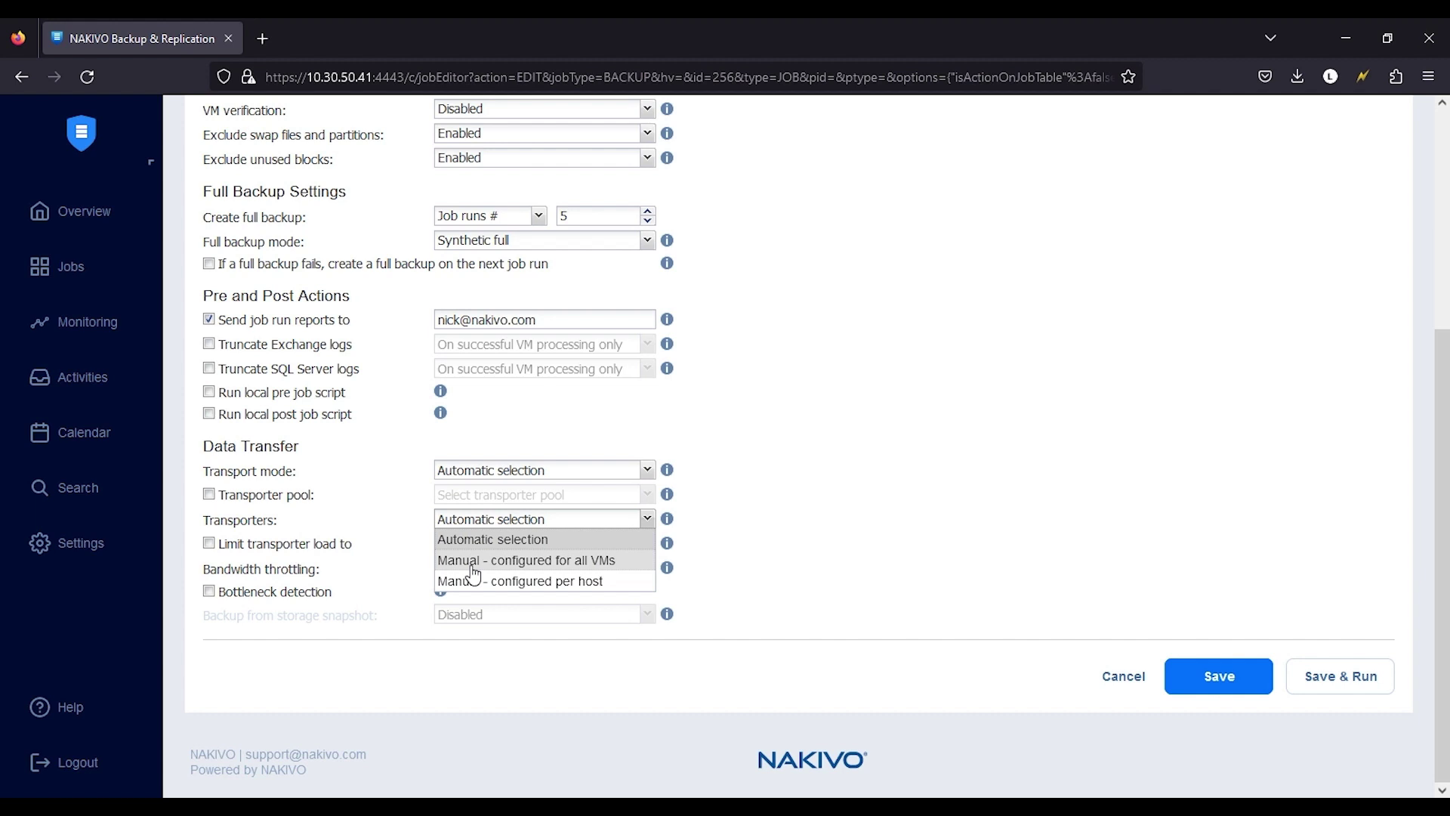
left_click(562, 568)
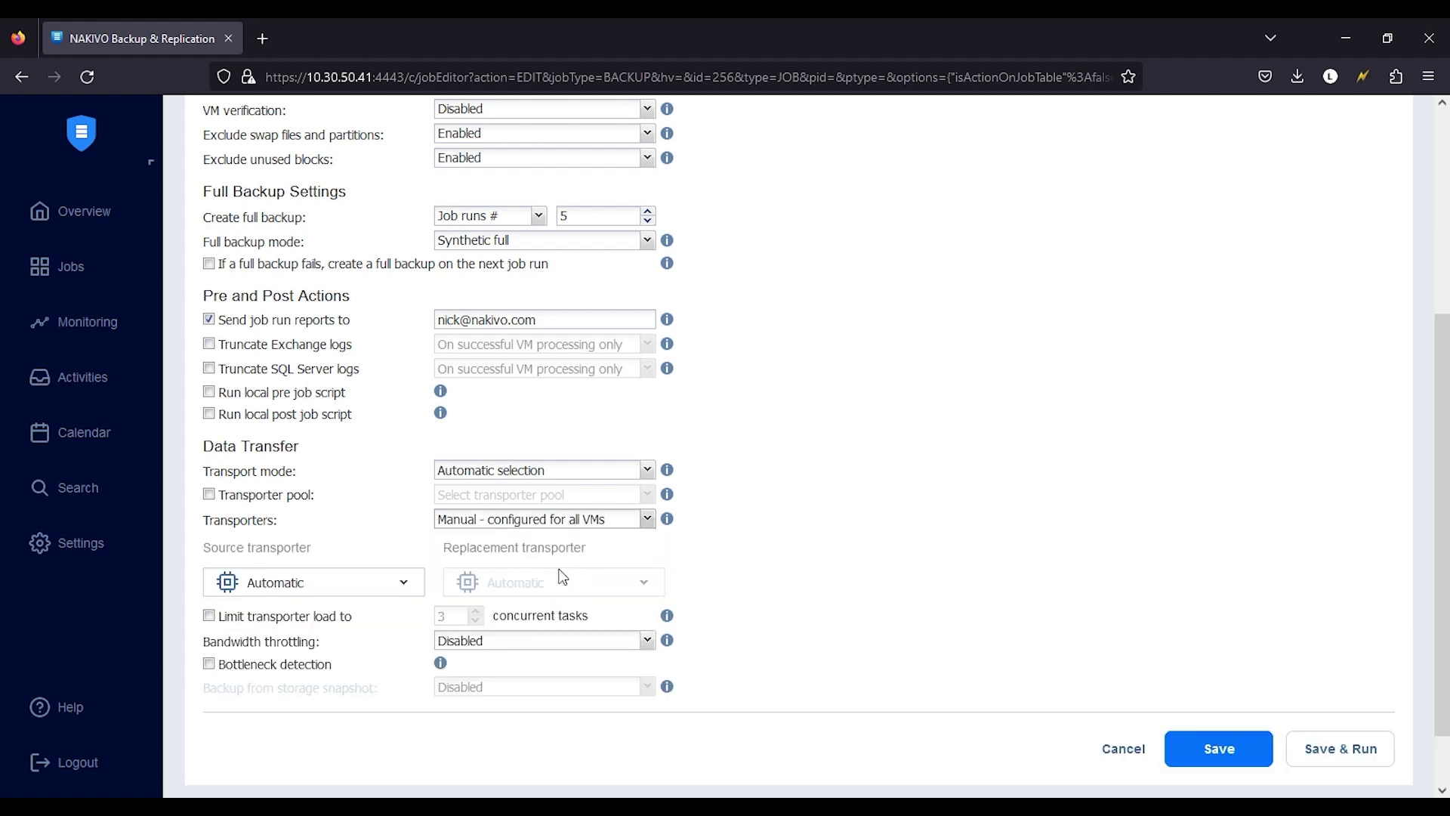
left_click(398, 589)
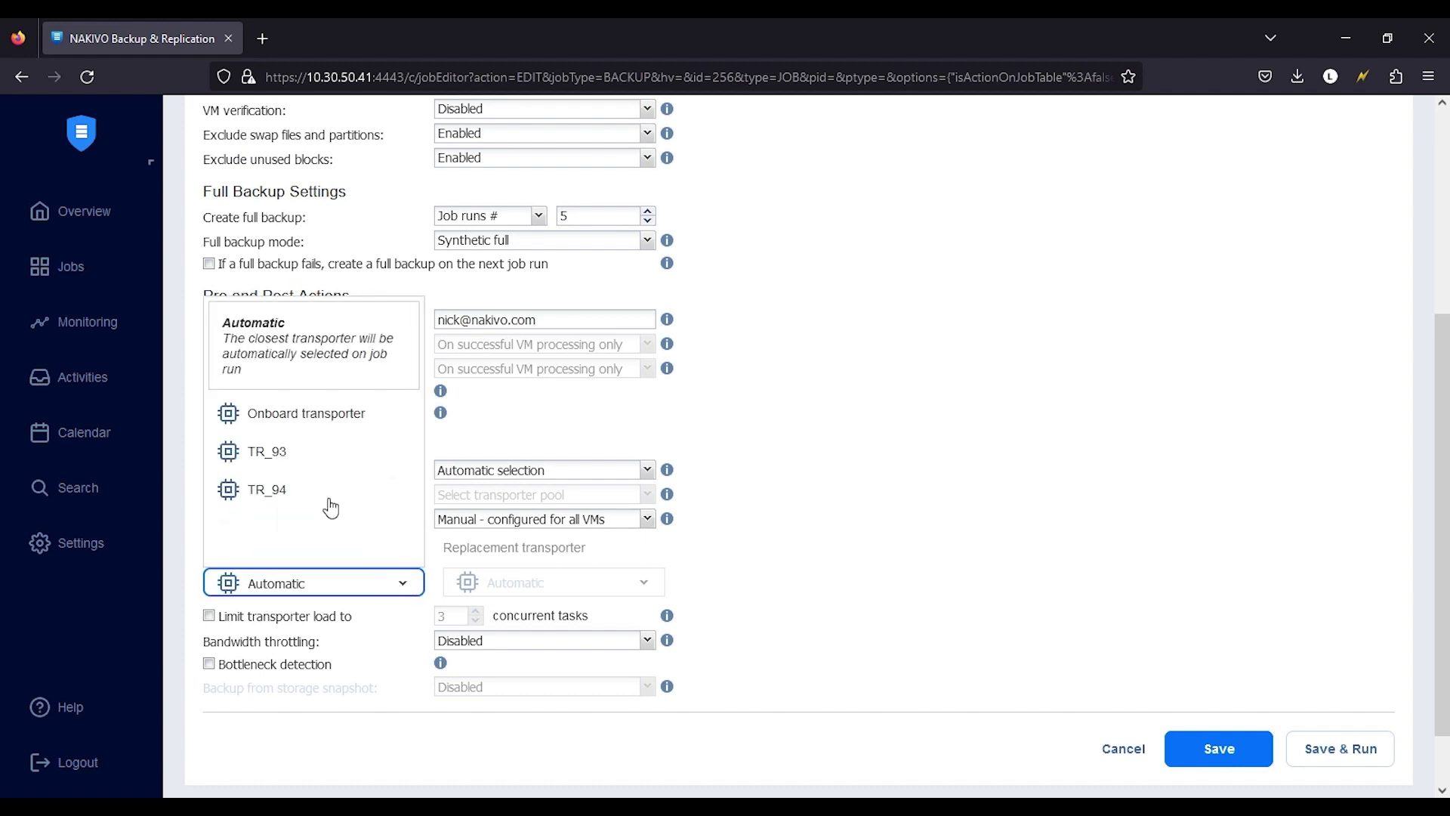
left_click(311, 453)
left_click(529, 583)
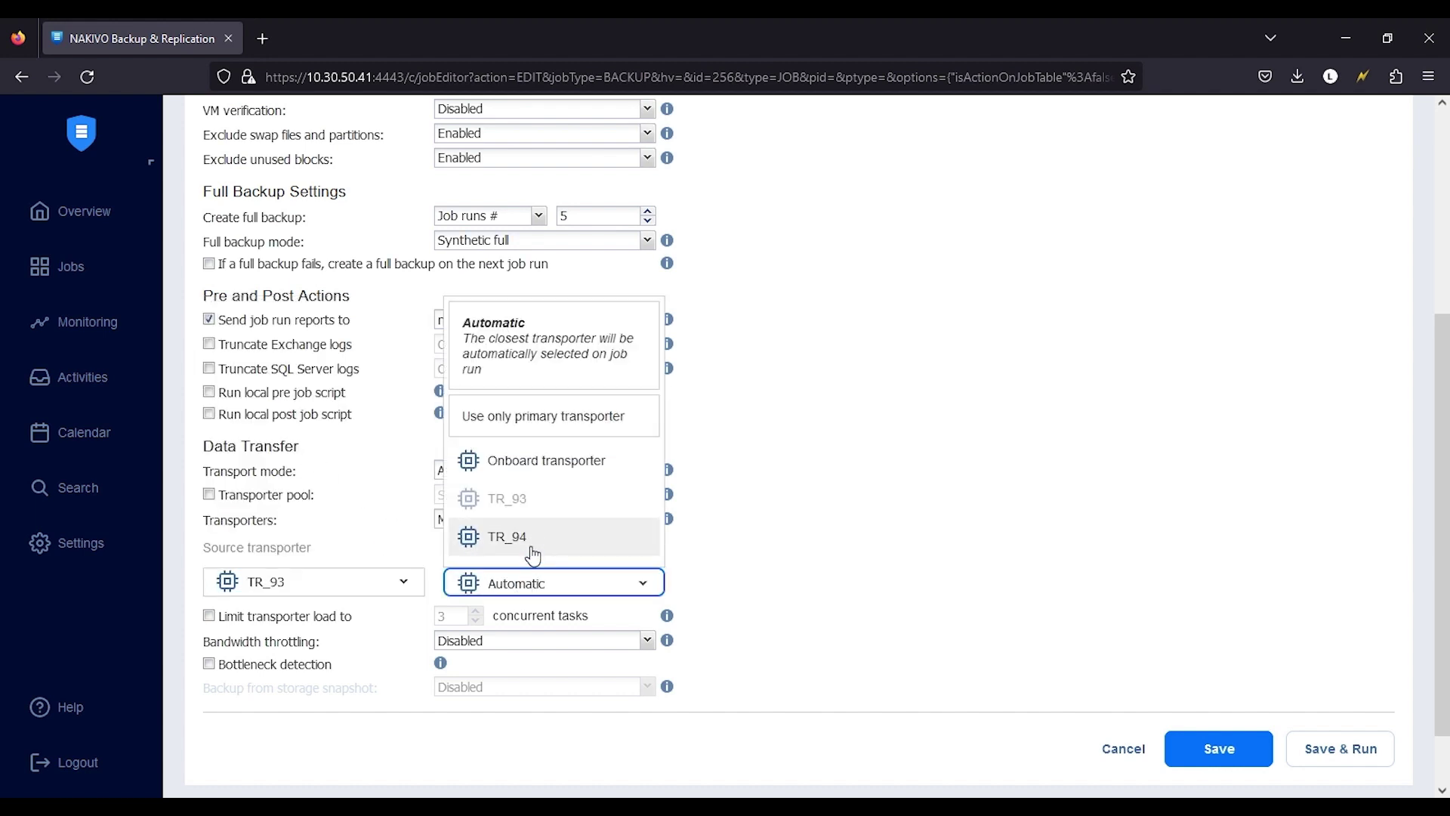
left_click(534, 537)
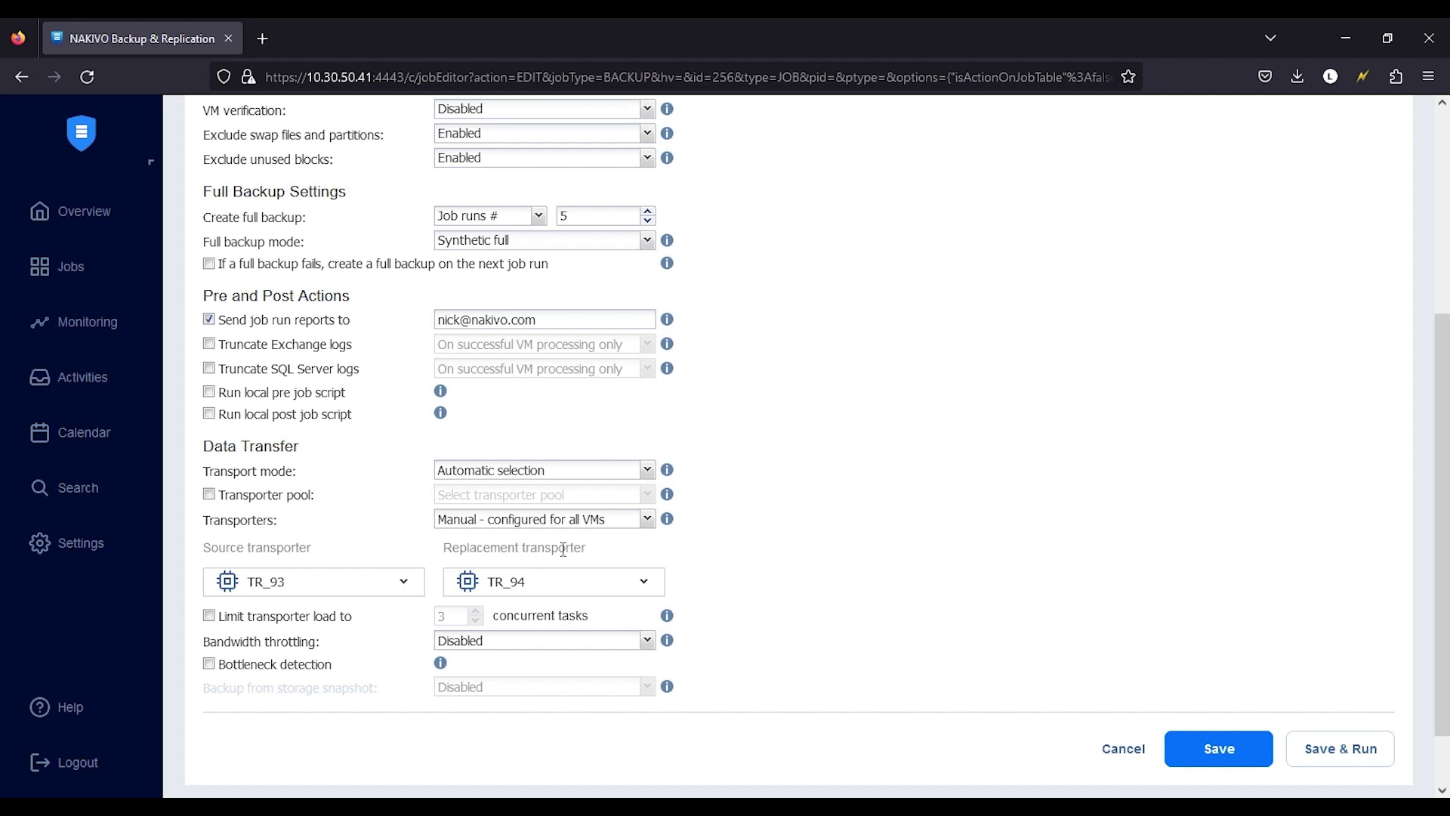
left_click(641, 520)
left_click(577, 581)
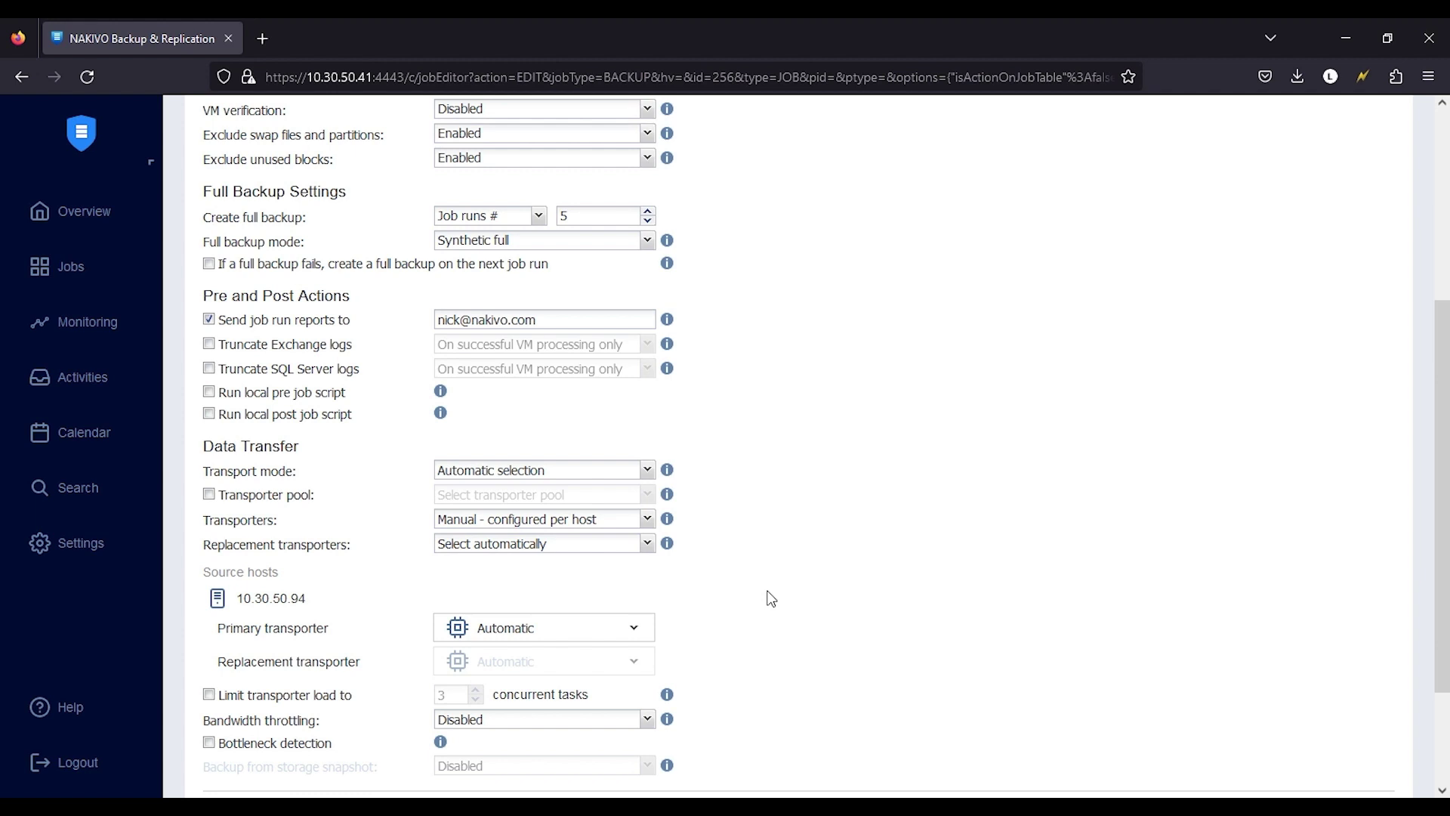
scroll(770, 598, "up", 5)
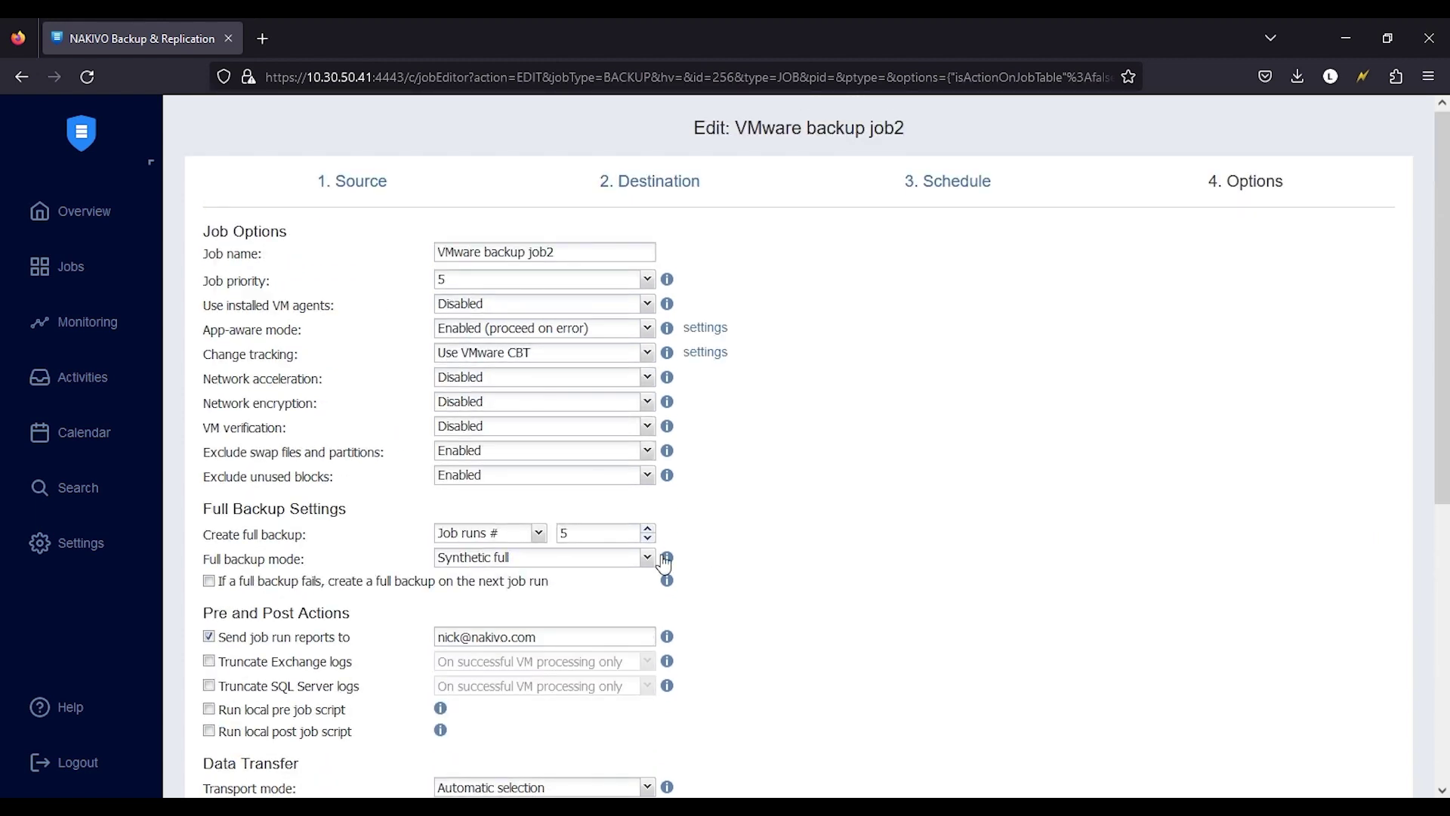
left_click(365, 184)
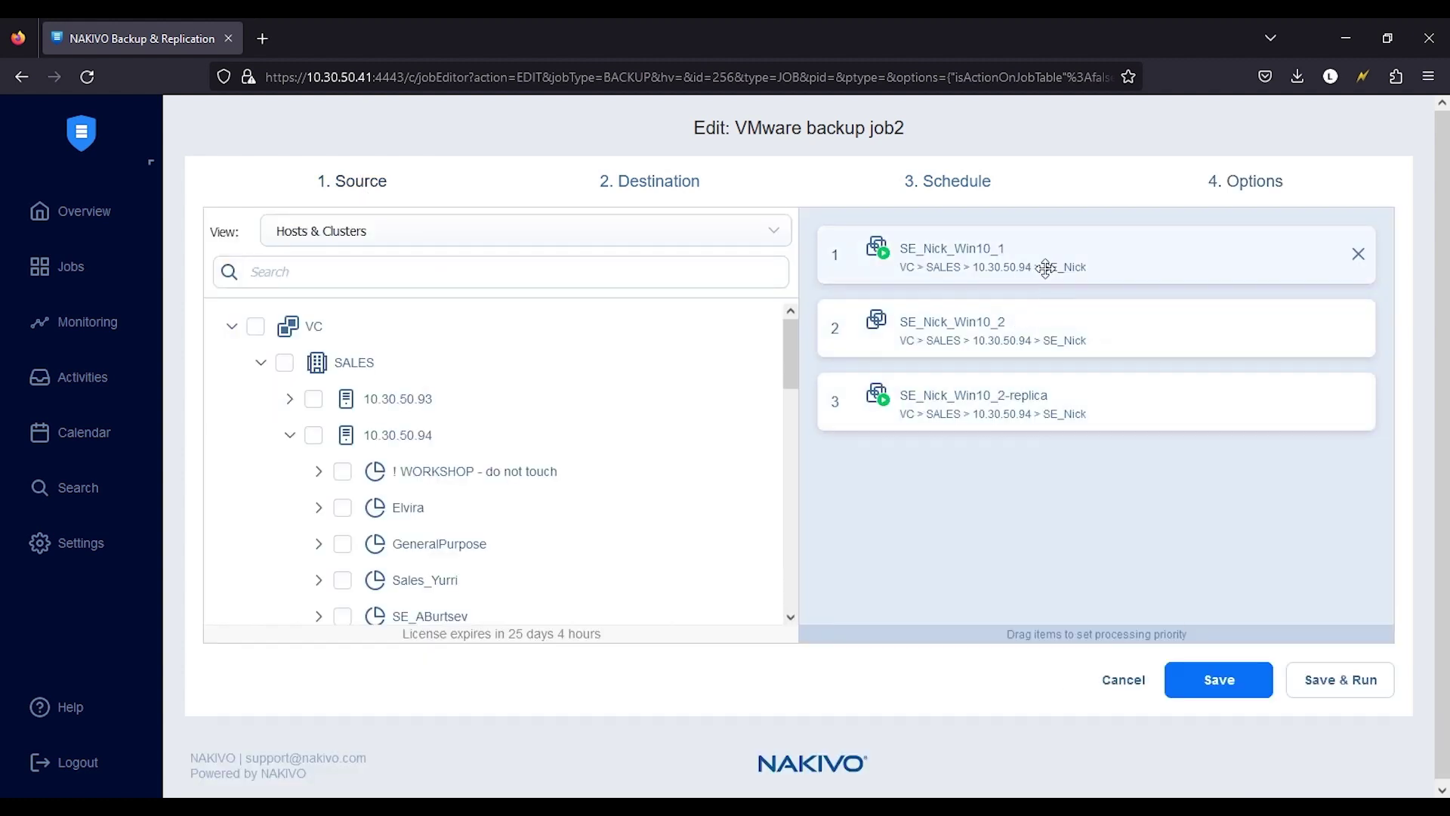
left_click(1245, 182)
scroll(528, 605, "down", 5)
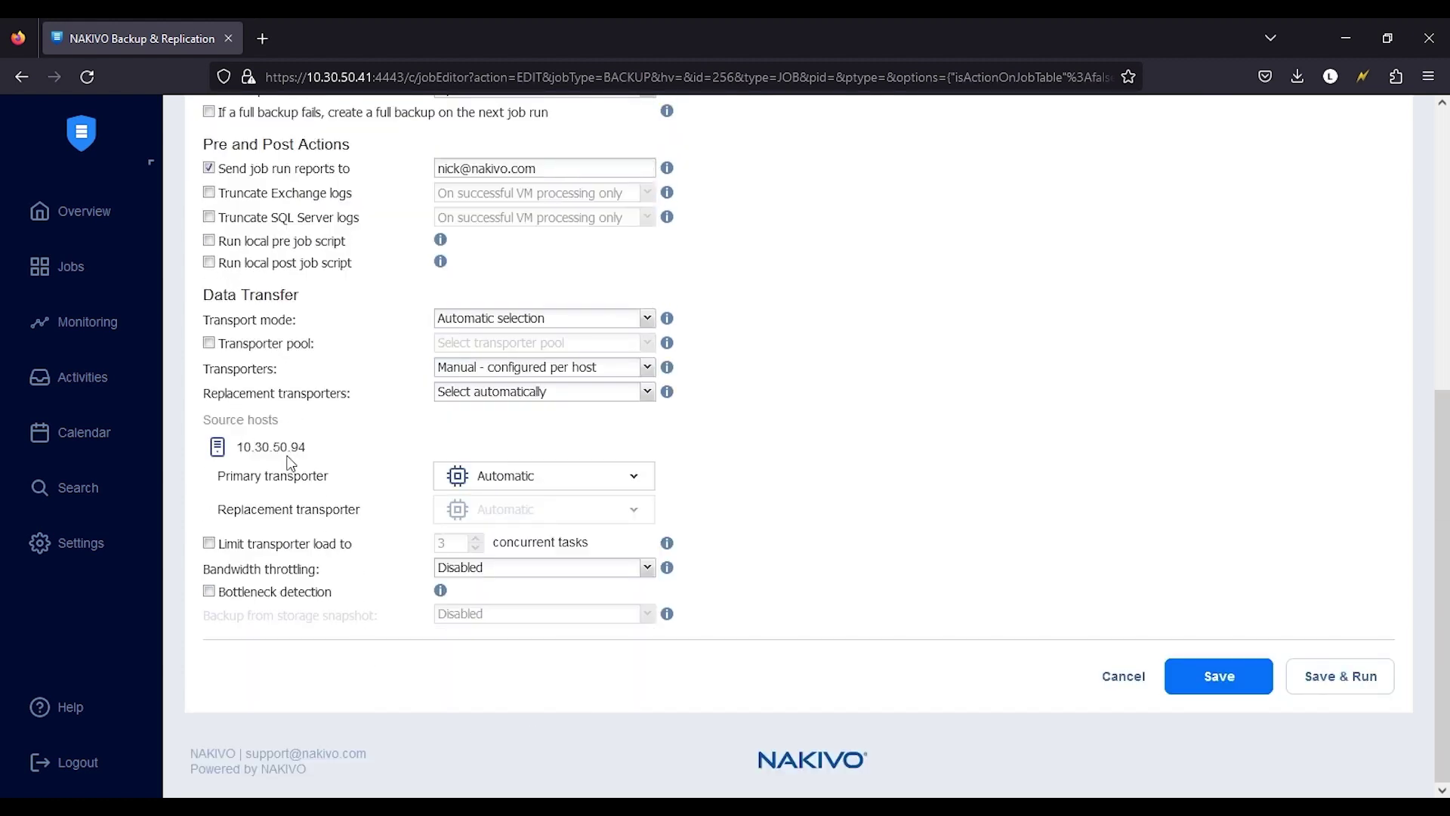
left_click_drag(261, 446, 309, 448)
left_click(757, 441)
scroll(1023, 463, "up", 5)
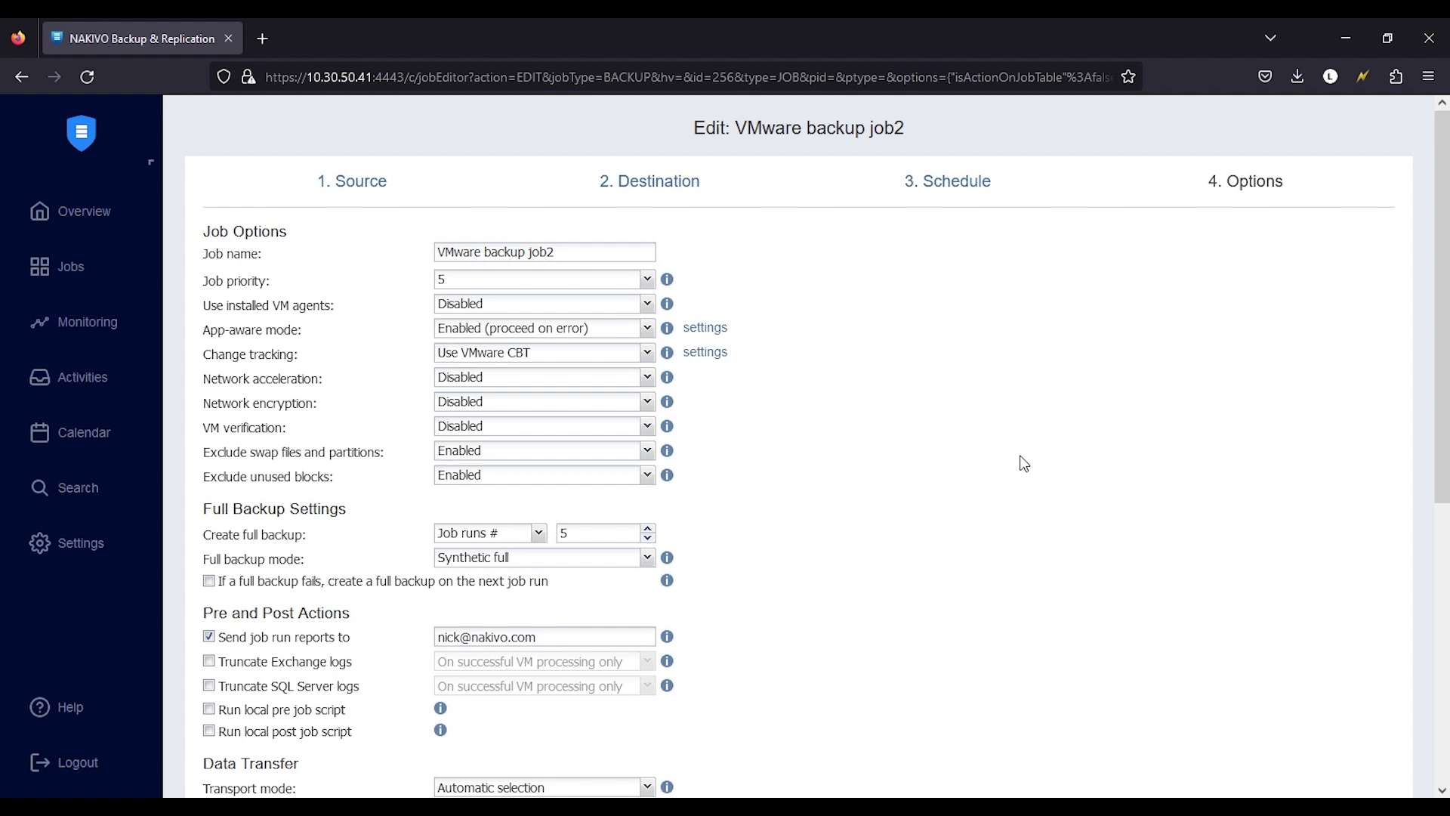
Set primary transporter TR_94 for host 10.30.50.94 and TR_93 for host 10.30.50.93
scroll(1023, 463, "down", 8)
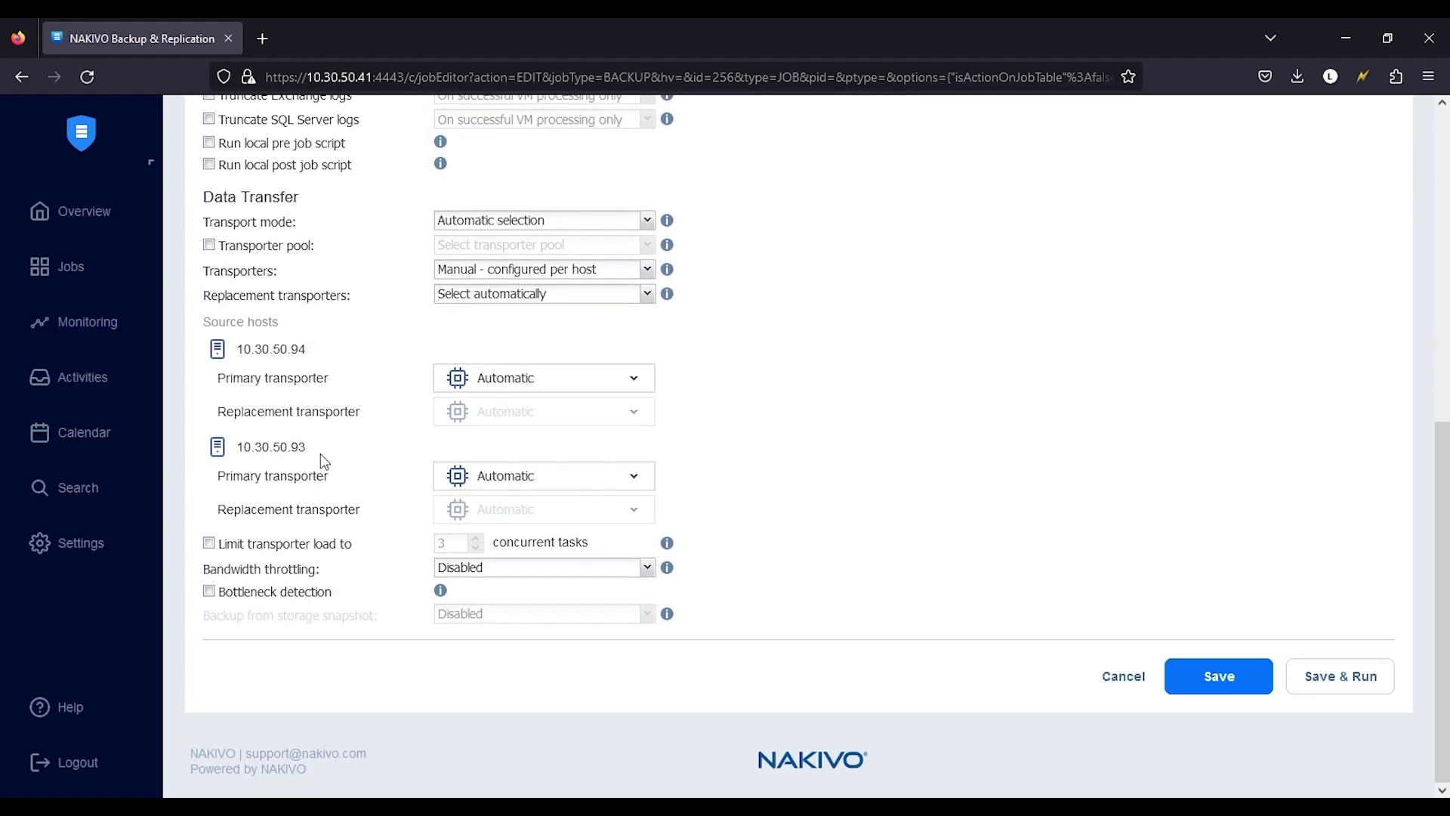
left_click(529, 378)
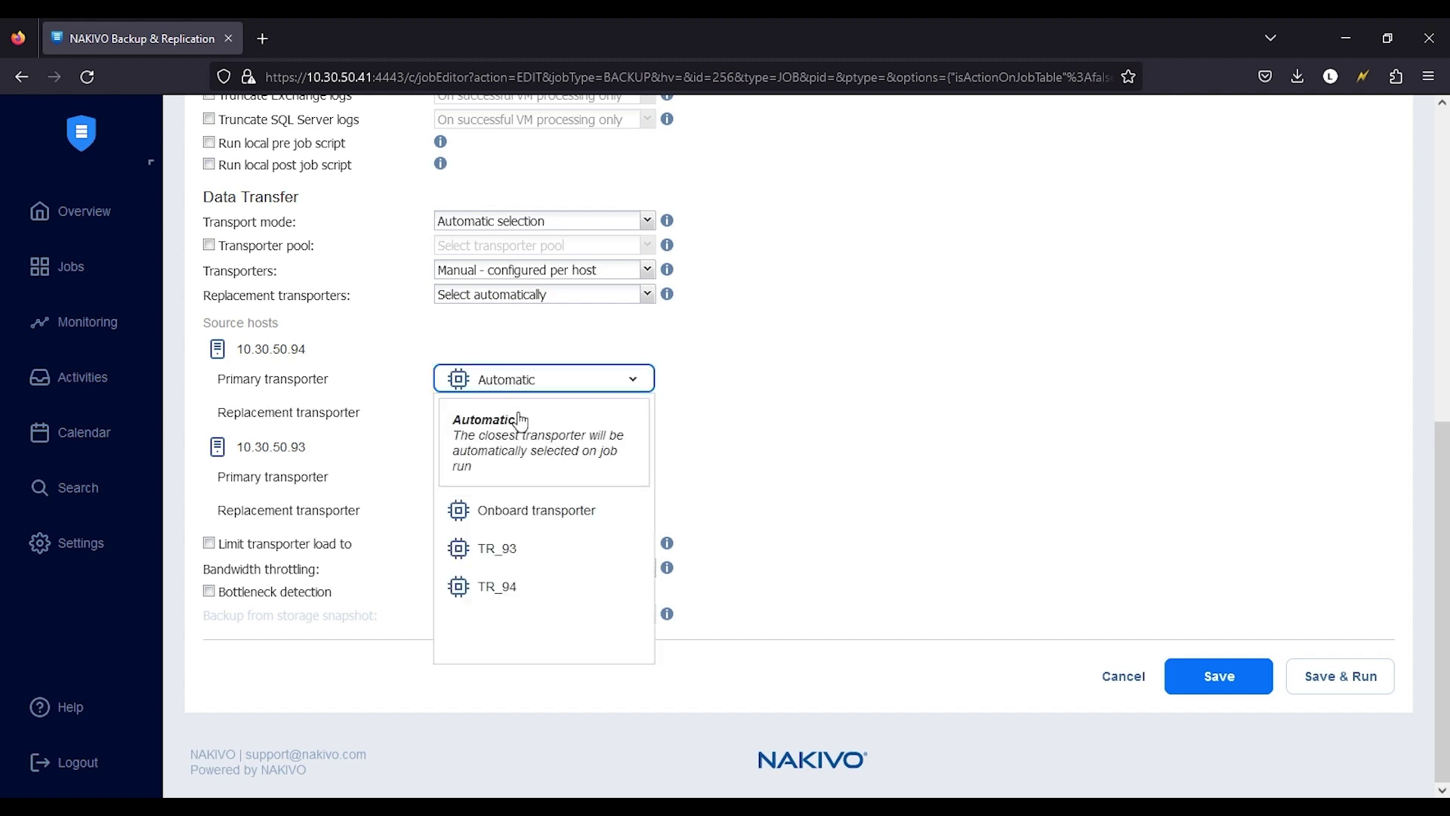
left_click(524, 592)
left_click(551, 476)
left_click(532, 647)
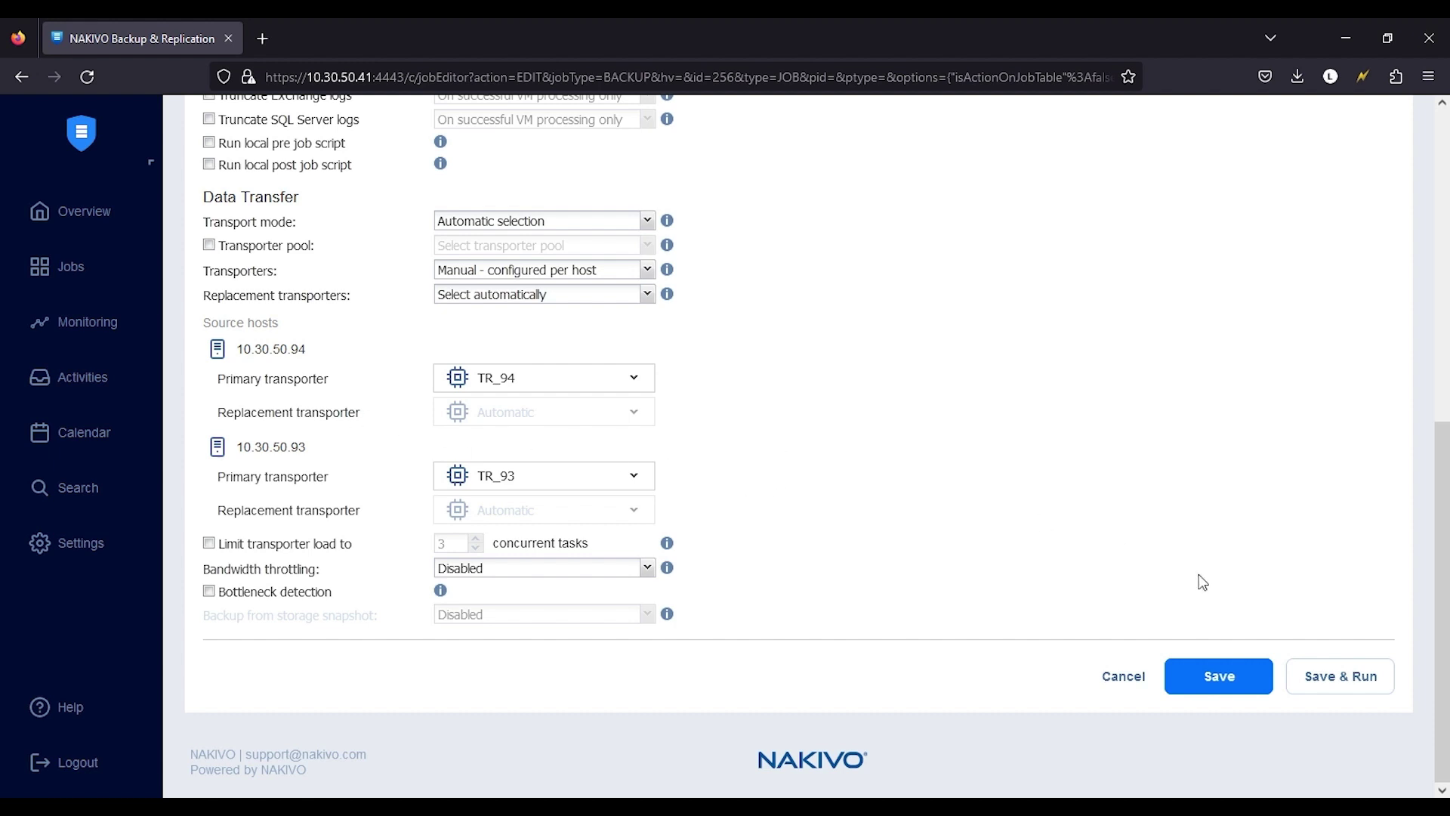
Save job2 and scroll its dashboard down to the Transporters panel
left_click(1230, 678)
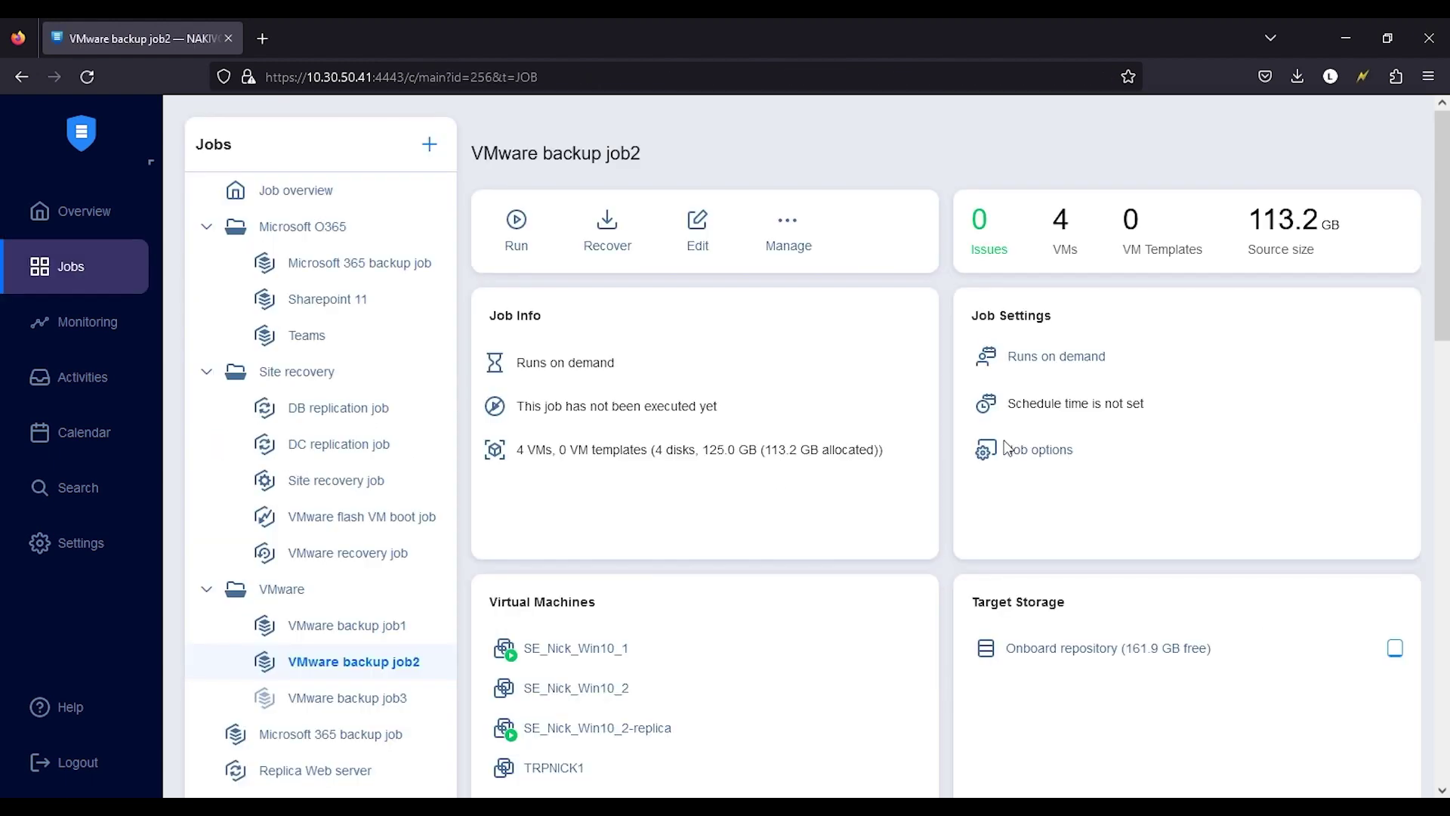
scroll(1004, 451, "down", 6)
scroll(1003, 452, "down", 5)
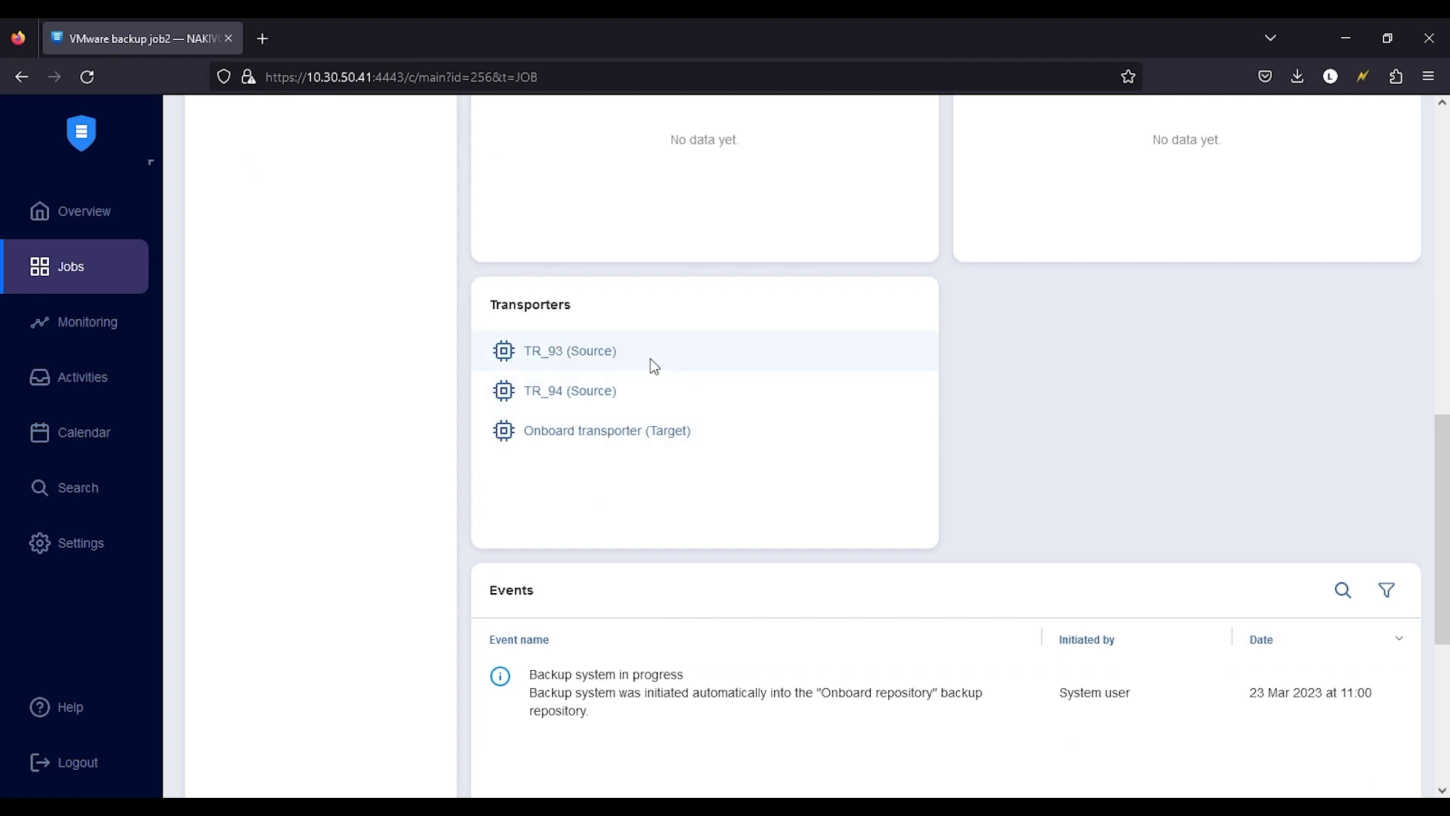
Highlight the TR_93 (Source) and TR_94 (Source) entries in the Transporters list
mouse_move(648, 368)
left_click_drag(648, 368, 528, 358)
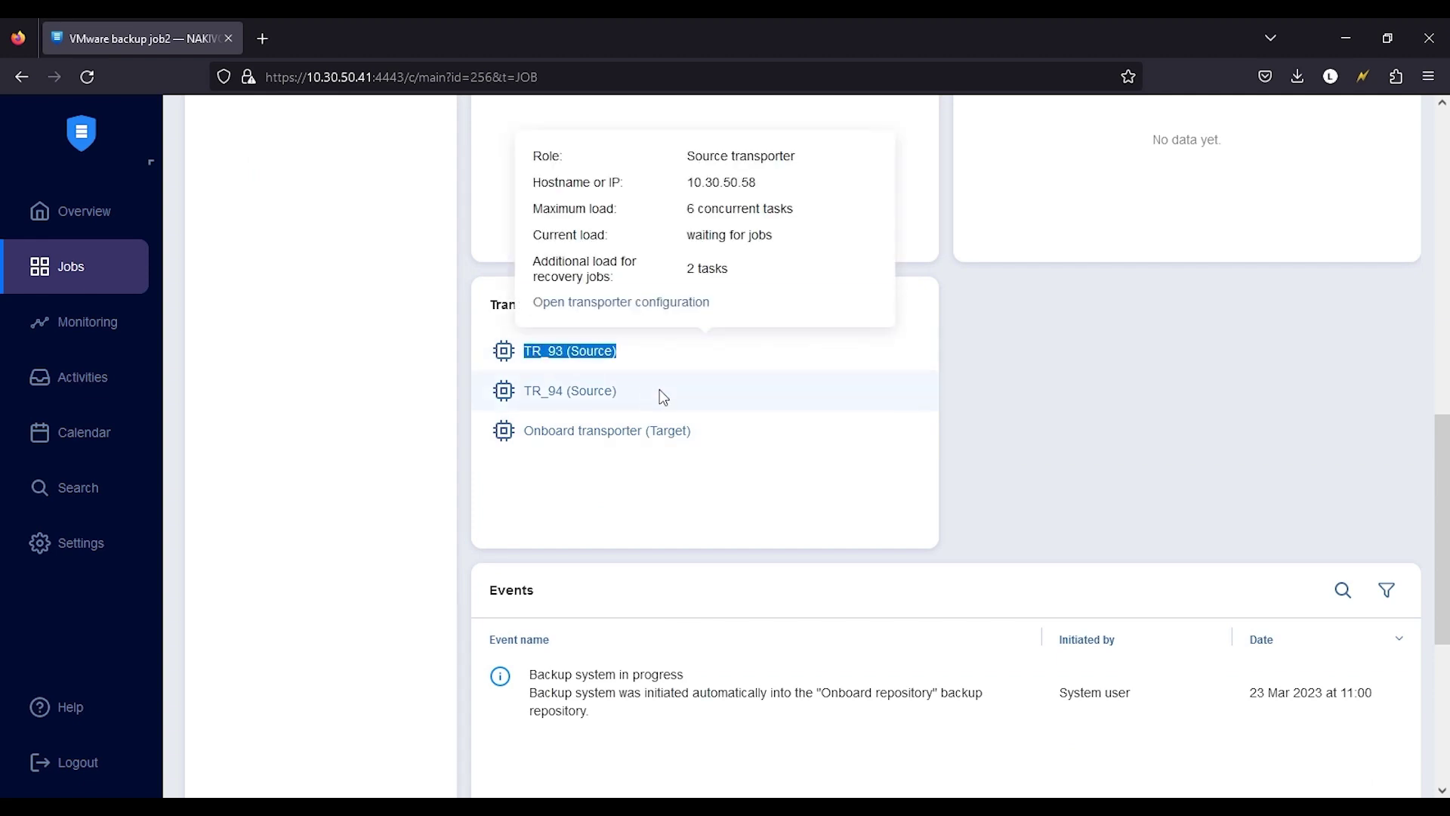
left_click_drag(660, 391, 521, 388)
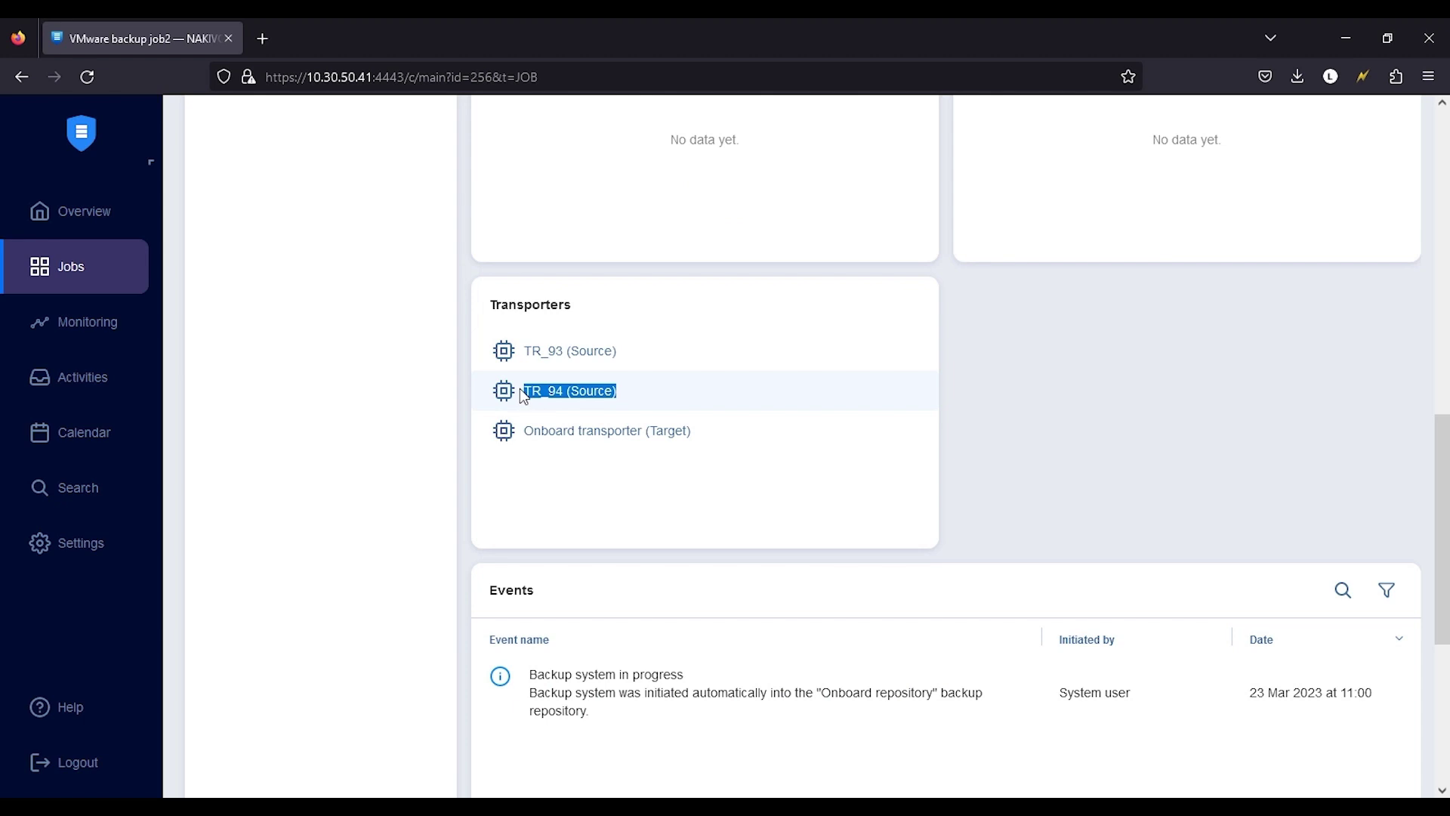